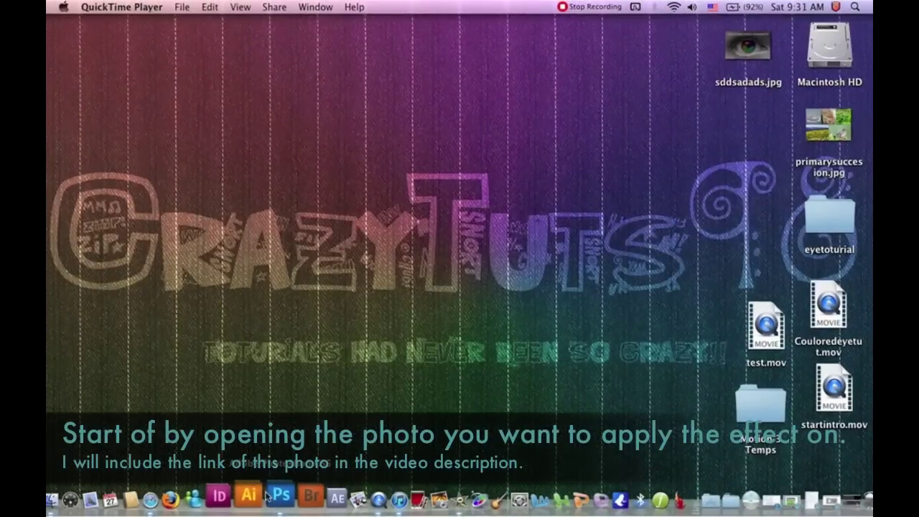
Switch to Photoshop from the Dock, leaving the empty workspace ready.
left_click(276, 499)
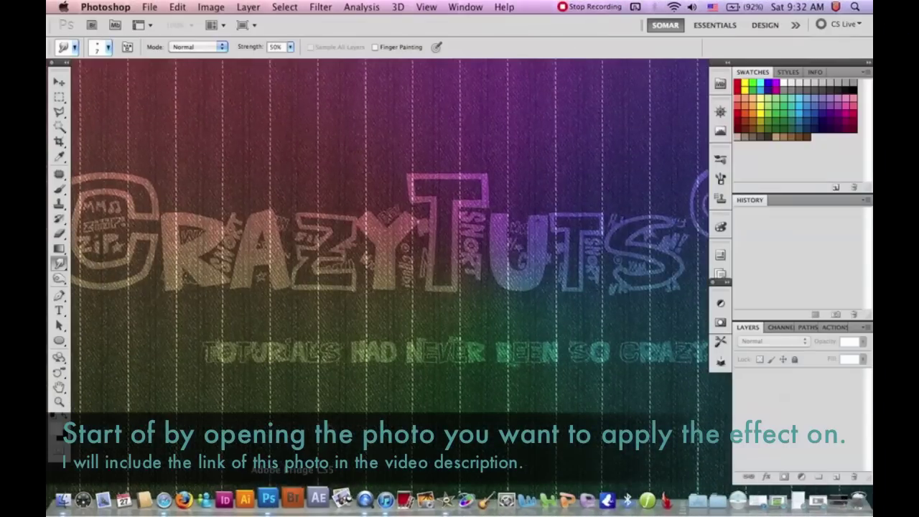
Open b1eye011.jpg from the Desktop's eyetoturial folder.
left_click(152, 8)
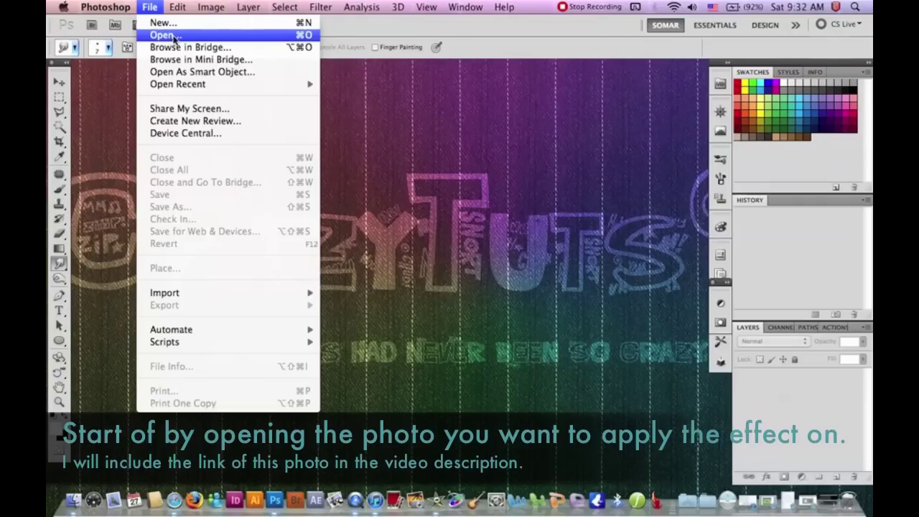
left_click(172, 36)
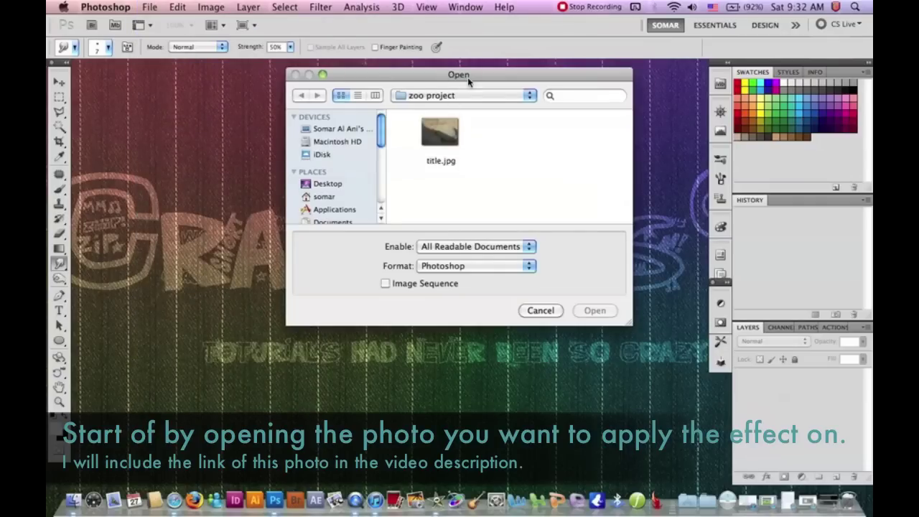
left_click_drag(468, 77, 436, 119)
scroll(323, 217, "down", 3)
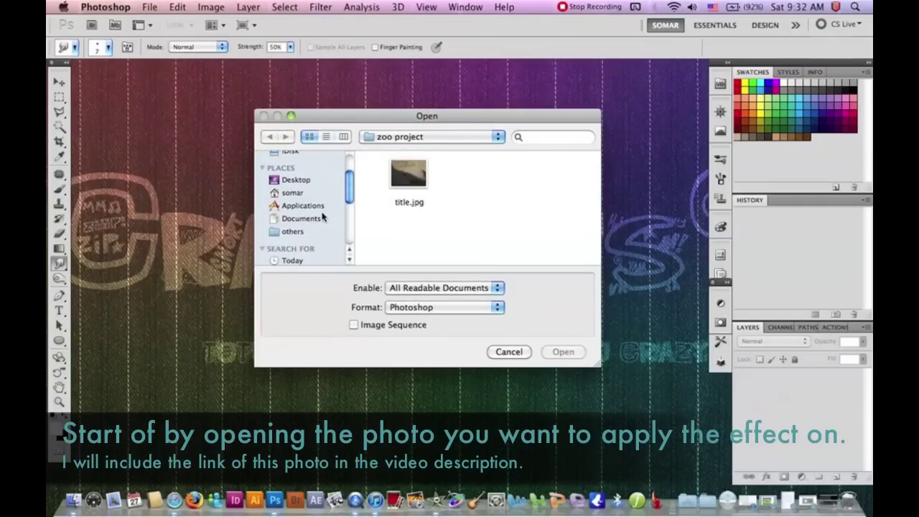
left_click(294, 180)
scroll(474, 208, "down", 2)
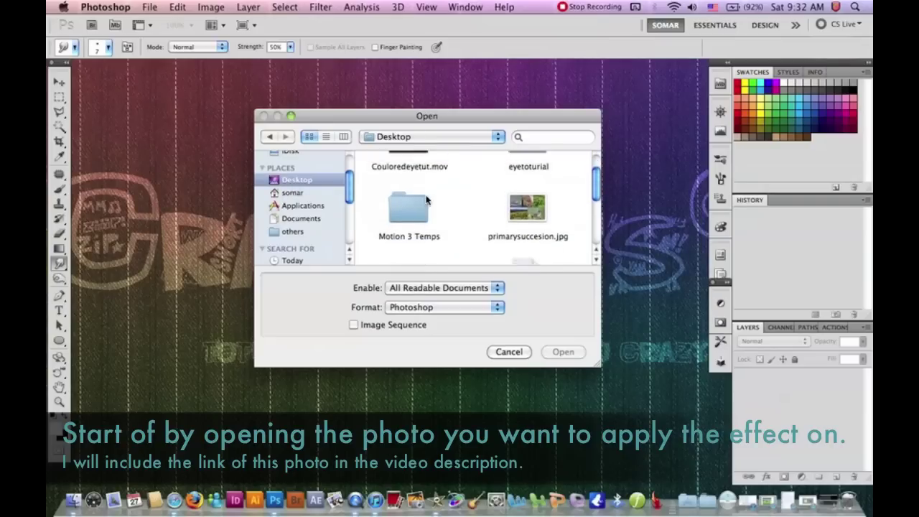
scroll(543, 159, "up", 2)
double_click(526, 176)
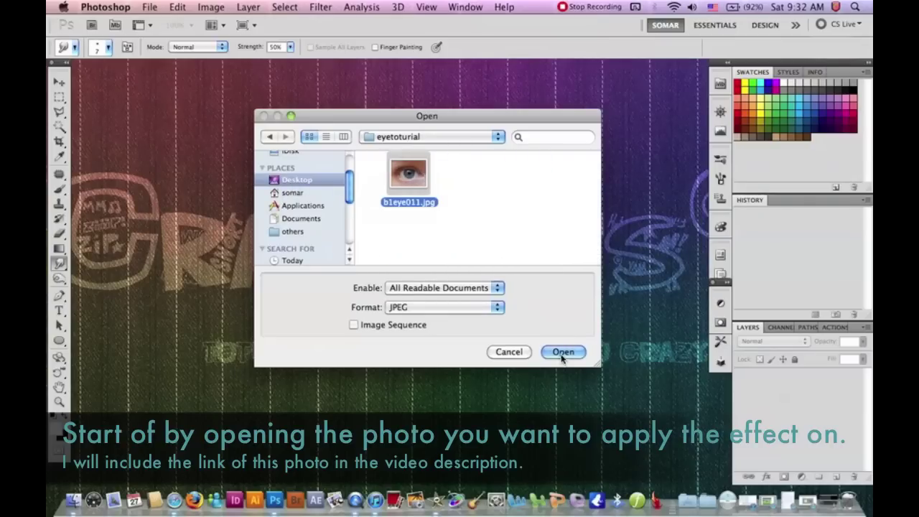
left_click(563, 352)
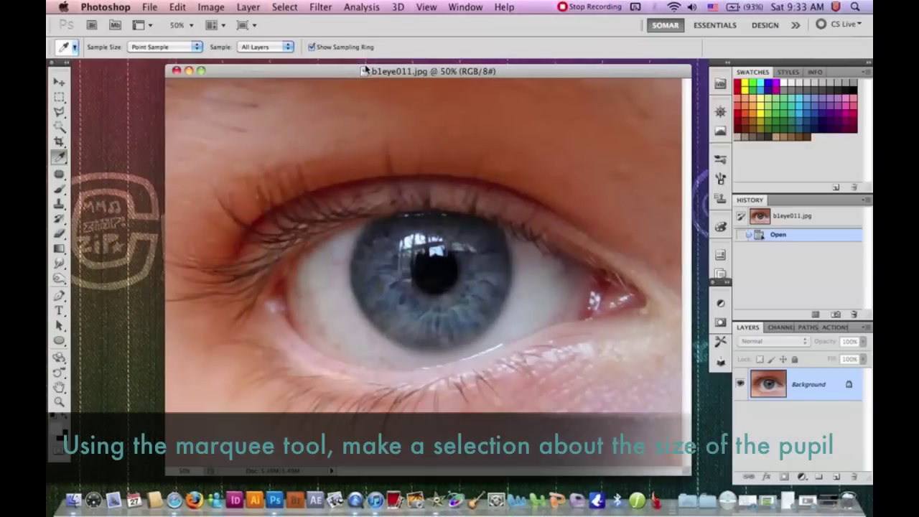
Draw an iris-sized circular elliptical marquee and move it over the iris.
left_click_drag(365, 70, 356, 69)
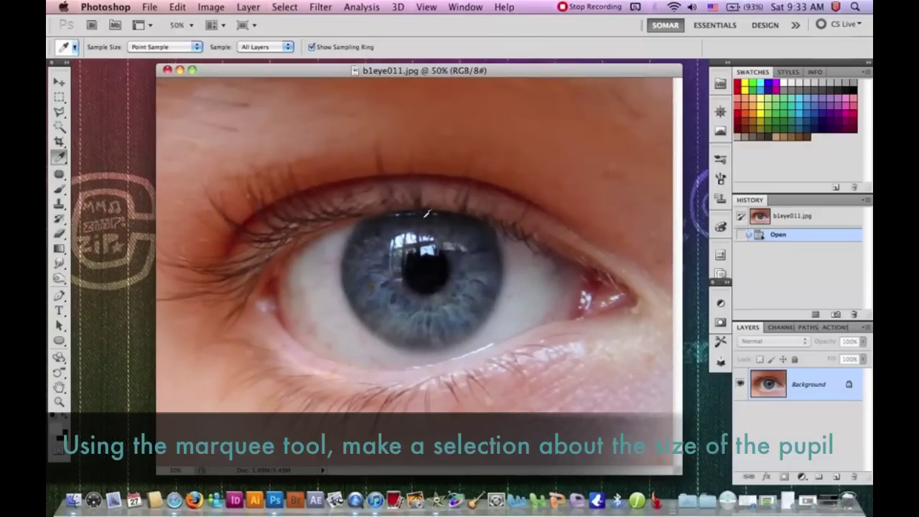
left_click(59, 96)
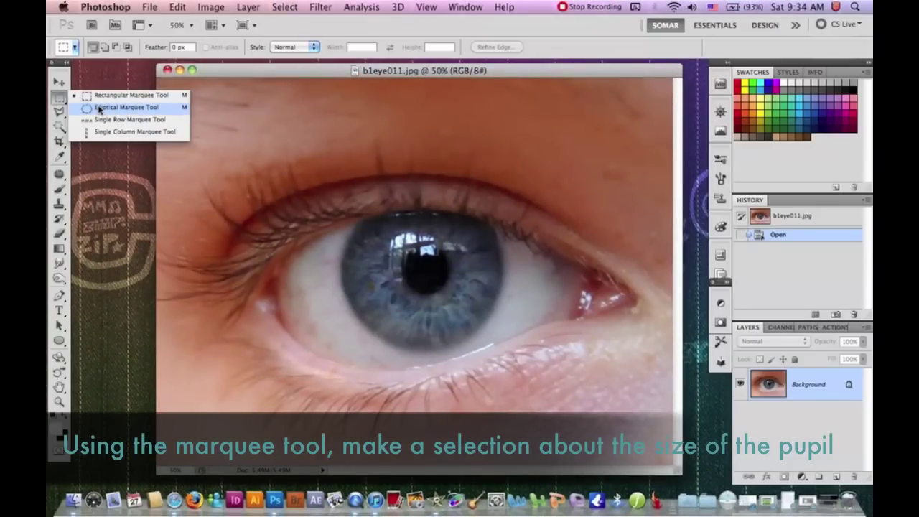
left_click(98, 109)
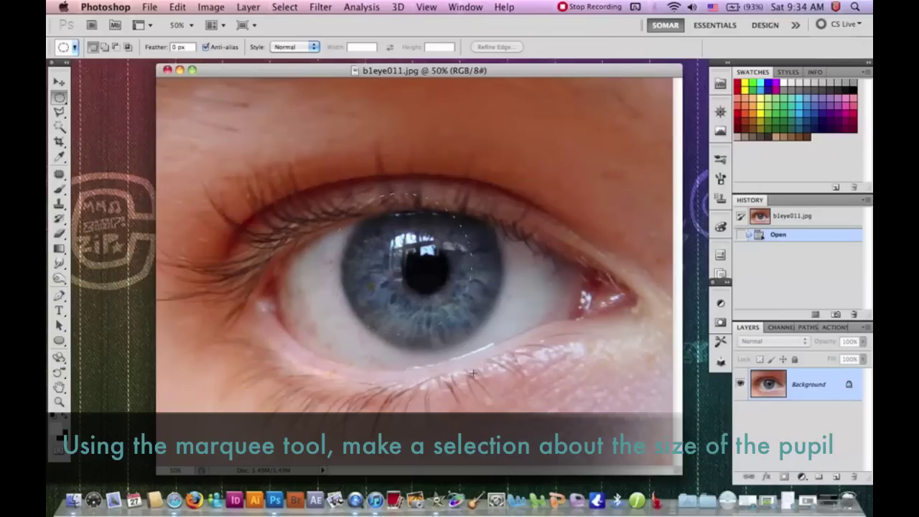
left_click_drag(483, 380, 482, 349)
left_click_drag(411, 309, 430, 307)
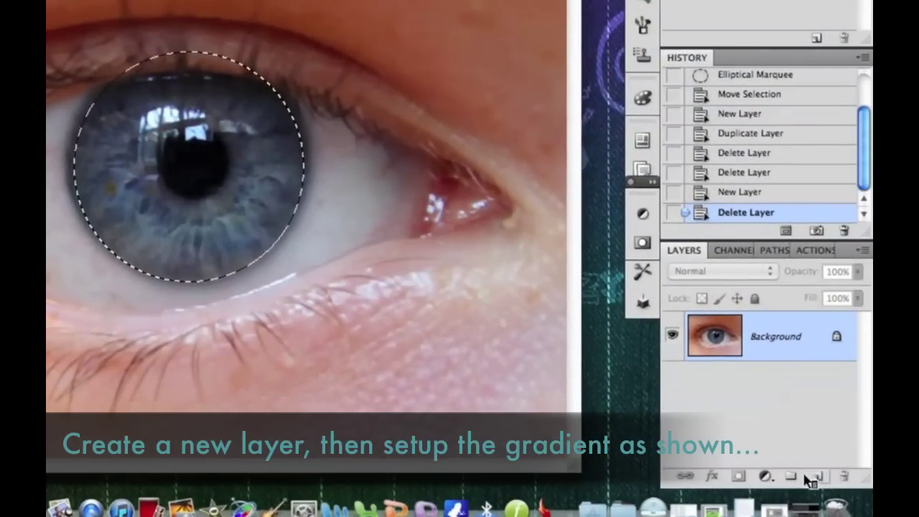
Add empty Layer 1 and choose the rainbow spectrum gradient preset for an angle gradient.
left_click(819, 478)
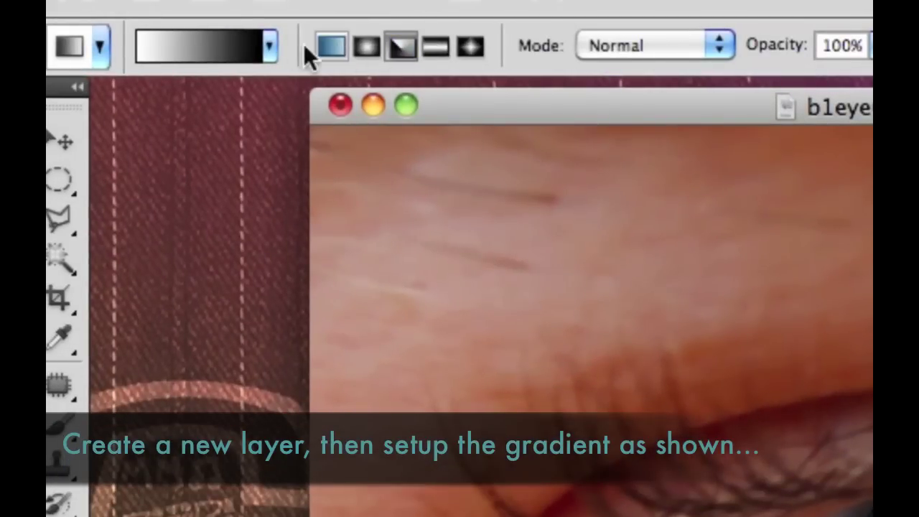
left_click(270, 46)
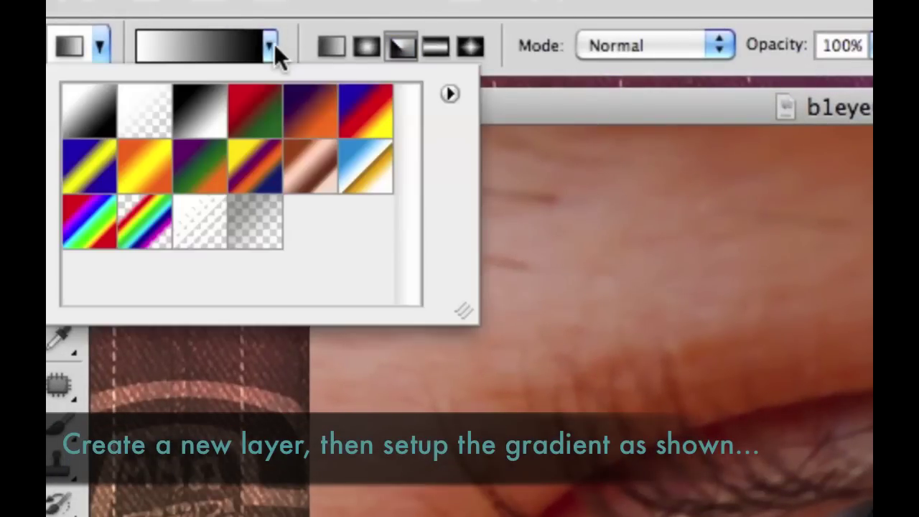
double_click(81, 227)
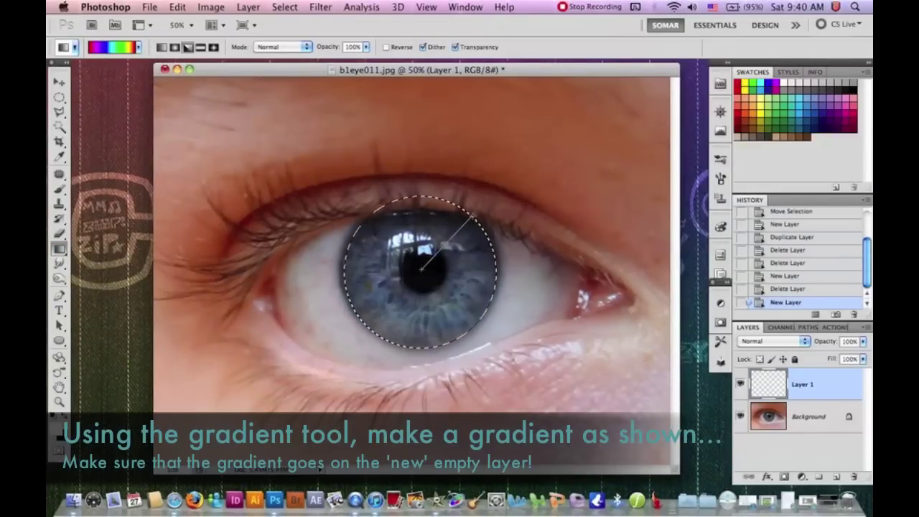
Drag an angle gradient from the circle's centre to fill the iris selection with rainbow.
left_click_drag(483, 208, 482, 207)
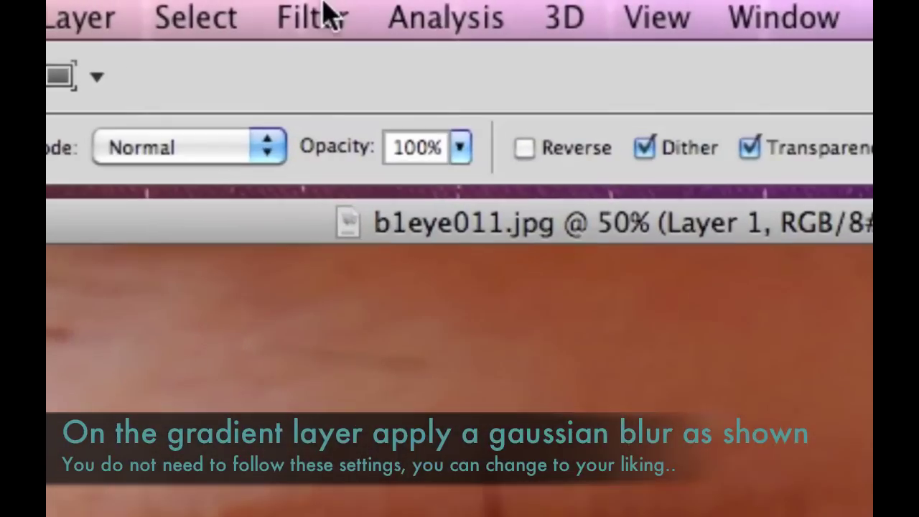
Apply a 30-pixel Gaussian Blur to the rainbow circle on Layer 1.
left_click(323, 6)
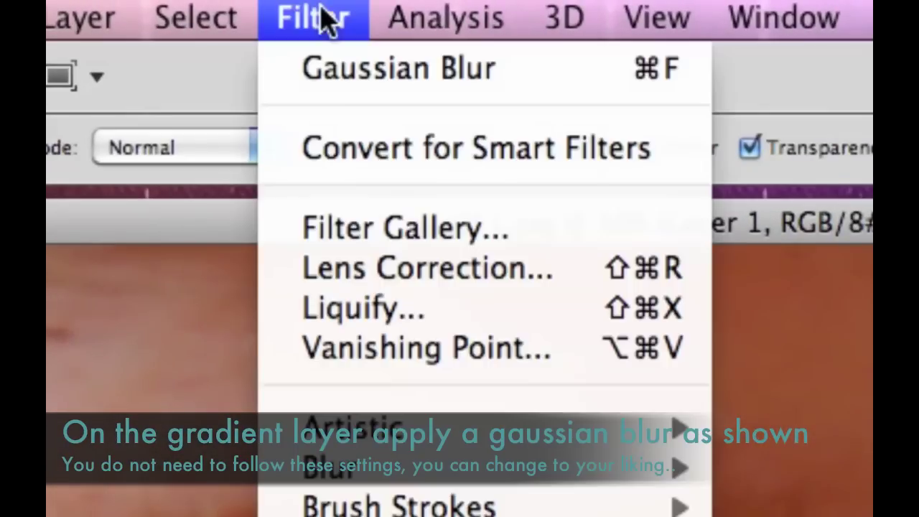
mouse_move(237, 198)
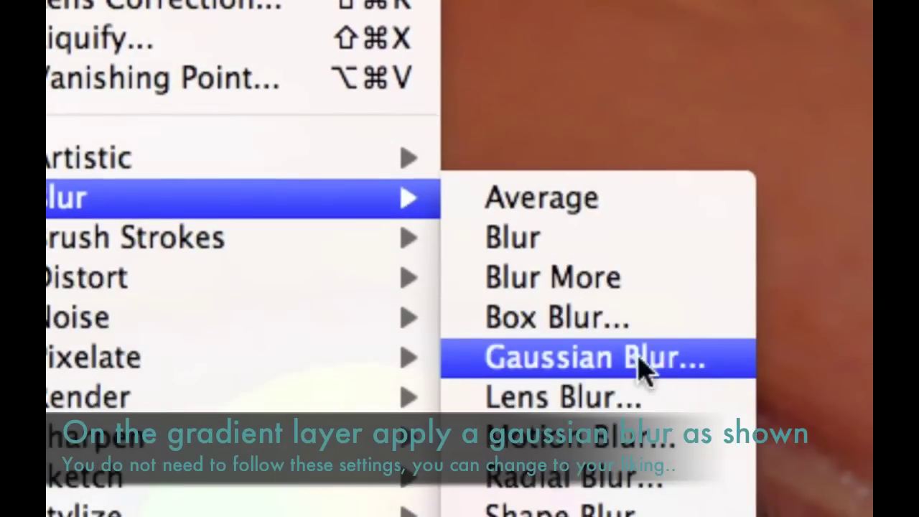
left_click(626, 369)
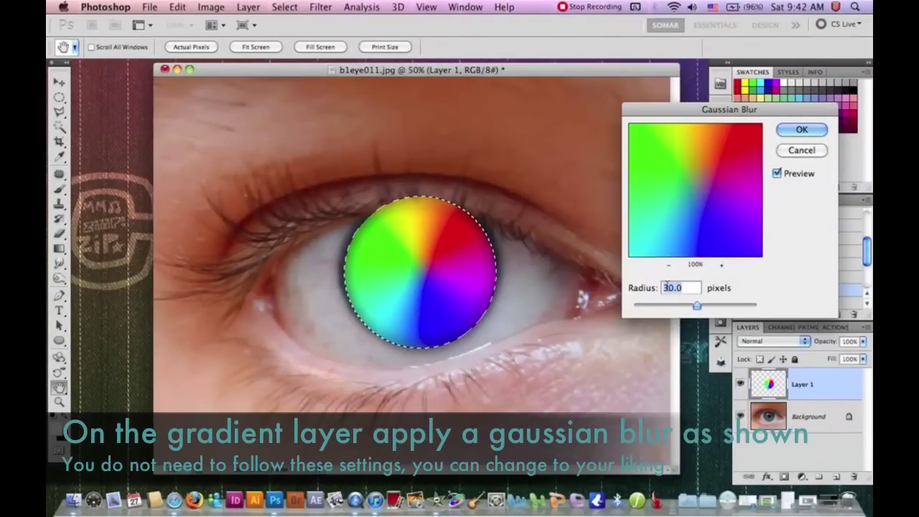
left_click(798, 130)
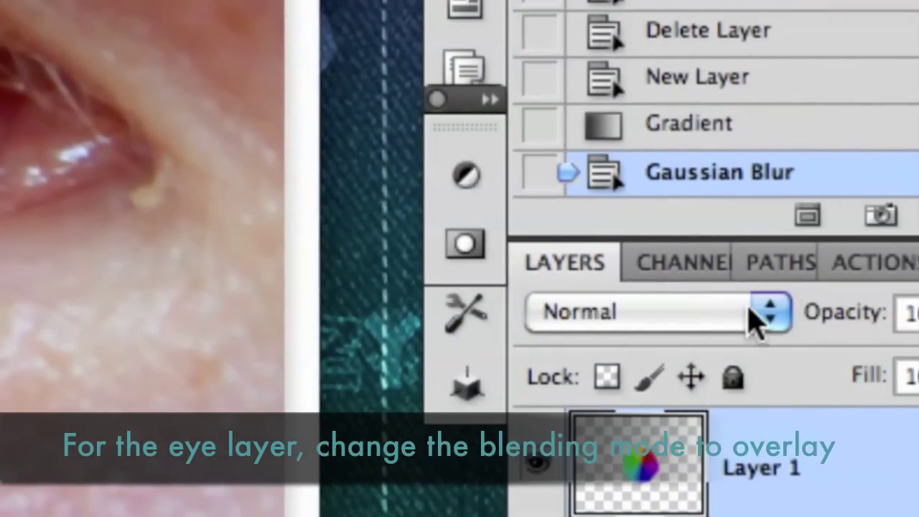
Change Layer 1's blend mode from Normal to Overlay.
left_click(751, 313)
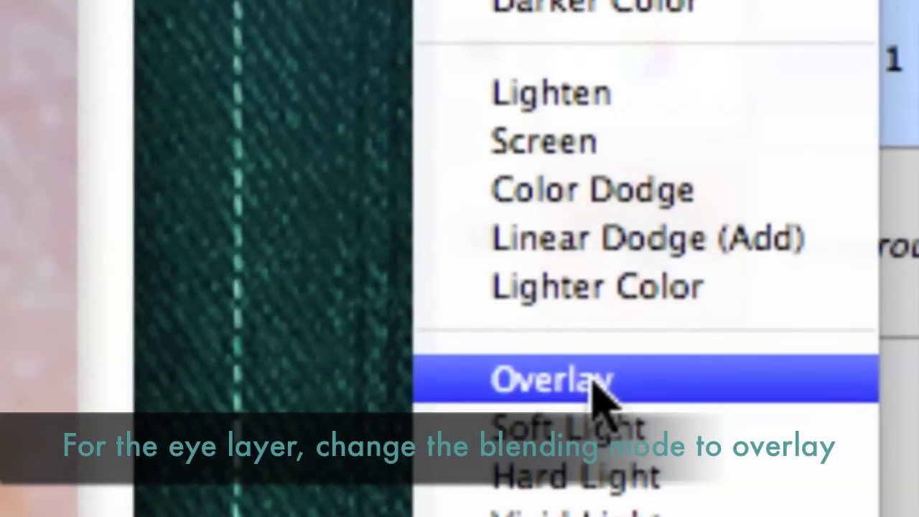
left_click(596, 377)
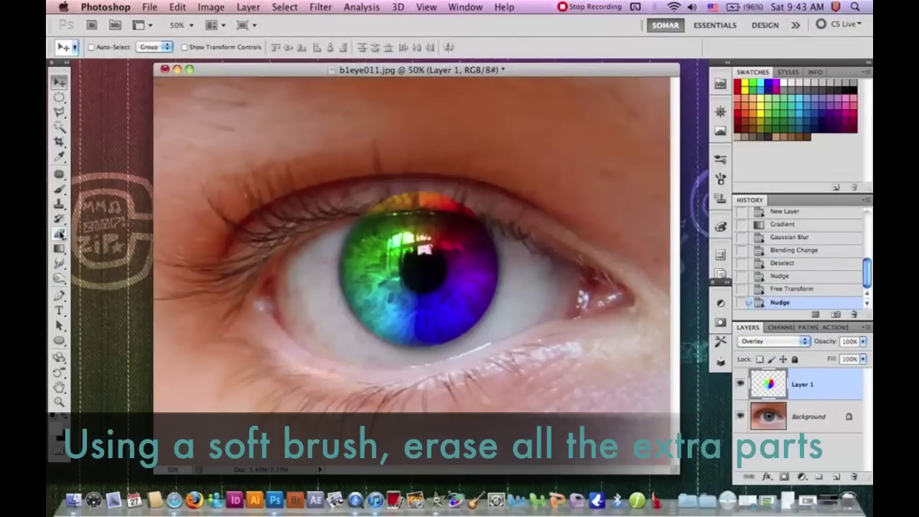
Erase the rainbow spill on the upper eyelid with an enlarged soft eraser.
left_click(60, 234)
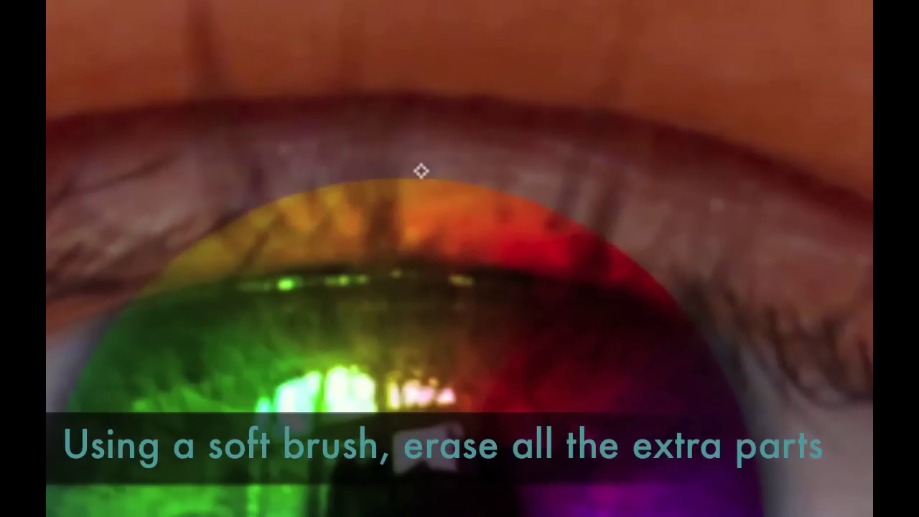
key("bracketright")
key("bracketright")
key("bracketright")
key("bracketright")
key("bracketright")
key("bracketright")
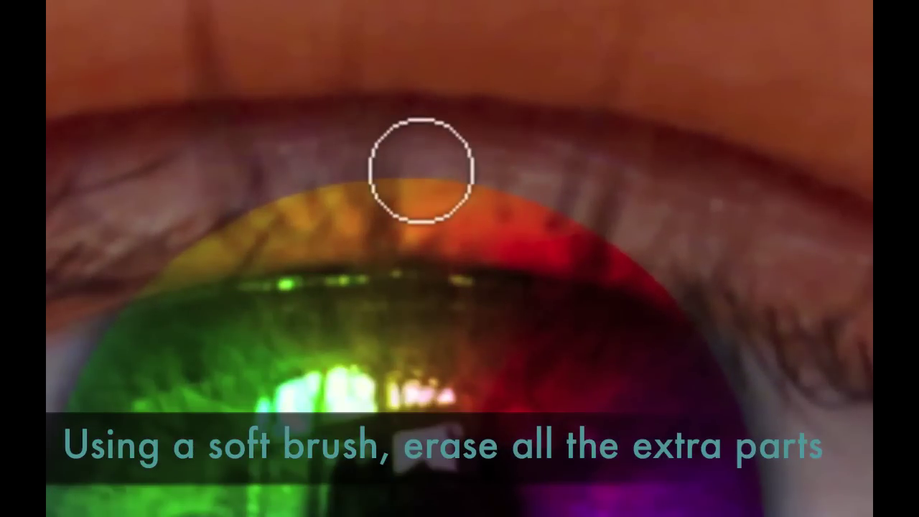
mouse_move(176, 222)
left_mouse_down()
mouse_move(331, 179)
mouse_move(608, 188)
mouse_move(698, 243)
mouse_move(501, 197)
mouse_move(314, 195)
mouse_move(148, 237)
mouse_move(230, 201)
mouse_move(434, 180)
mouse_move(632, 226)
mouse_move(730, 305)
mouse_move(503, 226)
mouse_move(275, 222)
mouse_move(170, 237)
mouse_move(190, 323)
left_mouse_up()
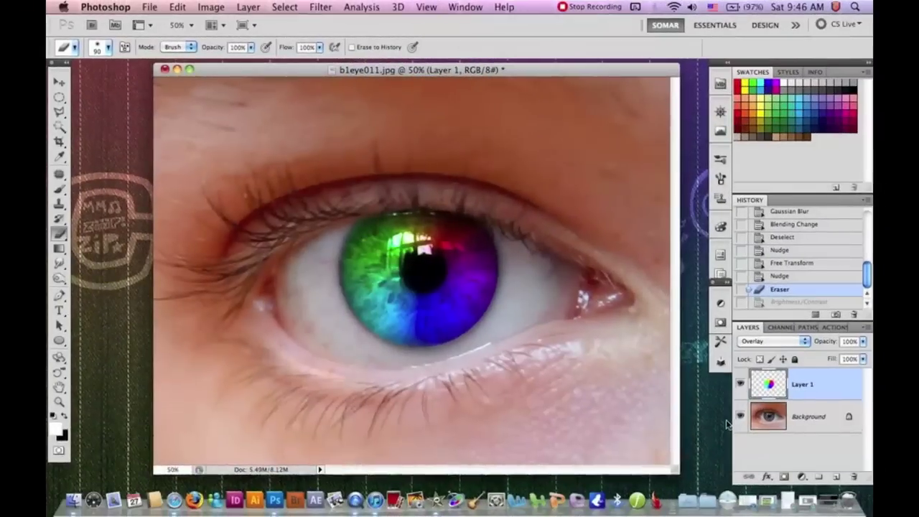
Darken the Background layer with Brightness/Contrast at Brightness -36 and Contrast 46.
left_click(807, 421)
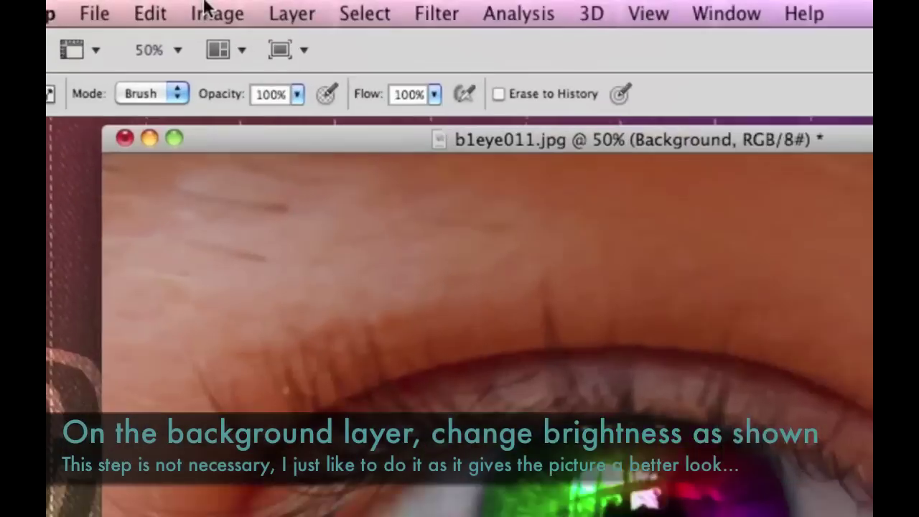
left_click(210, 7)
mouse_move(267, 105)
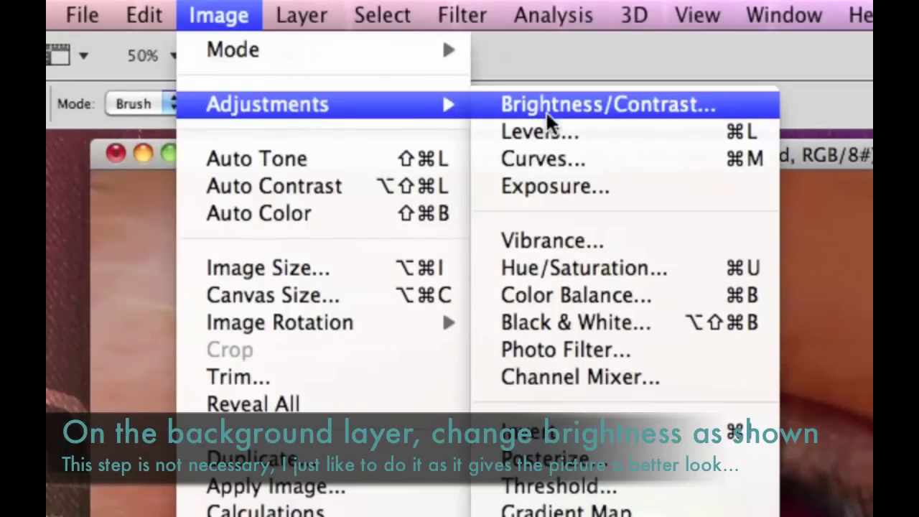
left_click(610, 106)
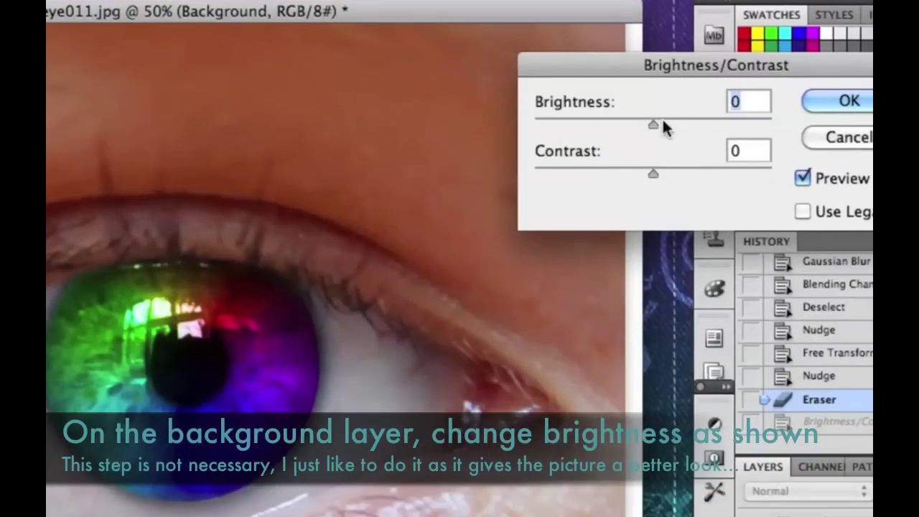
left_click_drag(686, 135, 623, 125)
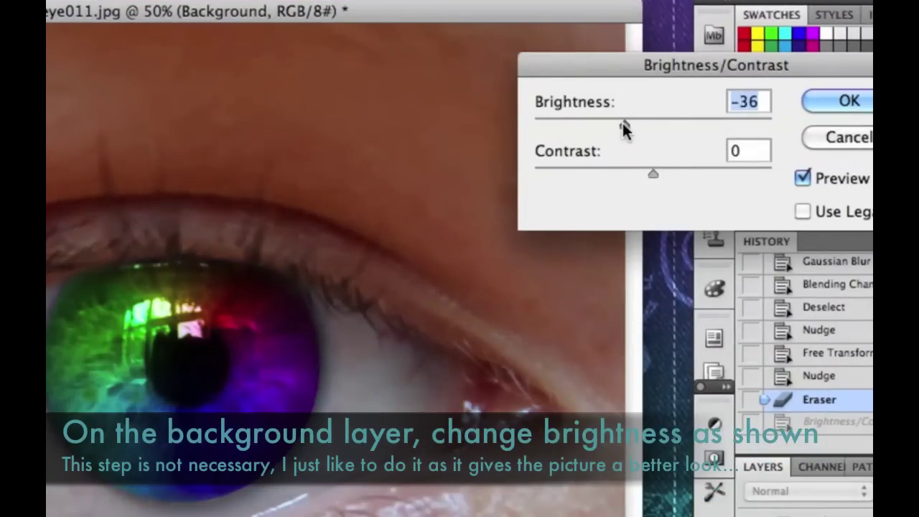
left_click_drag(699, 174, 714, 174)
left_click(837, 106)
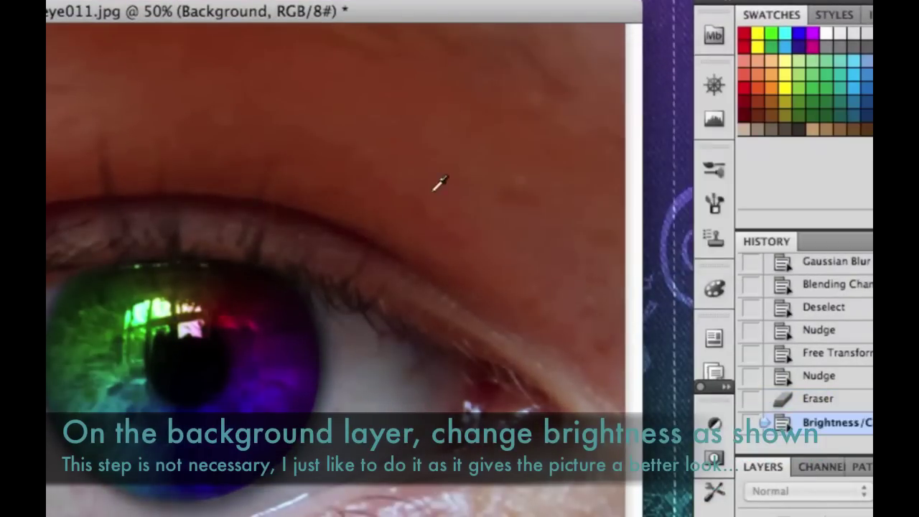